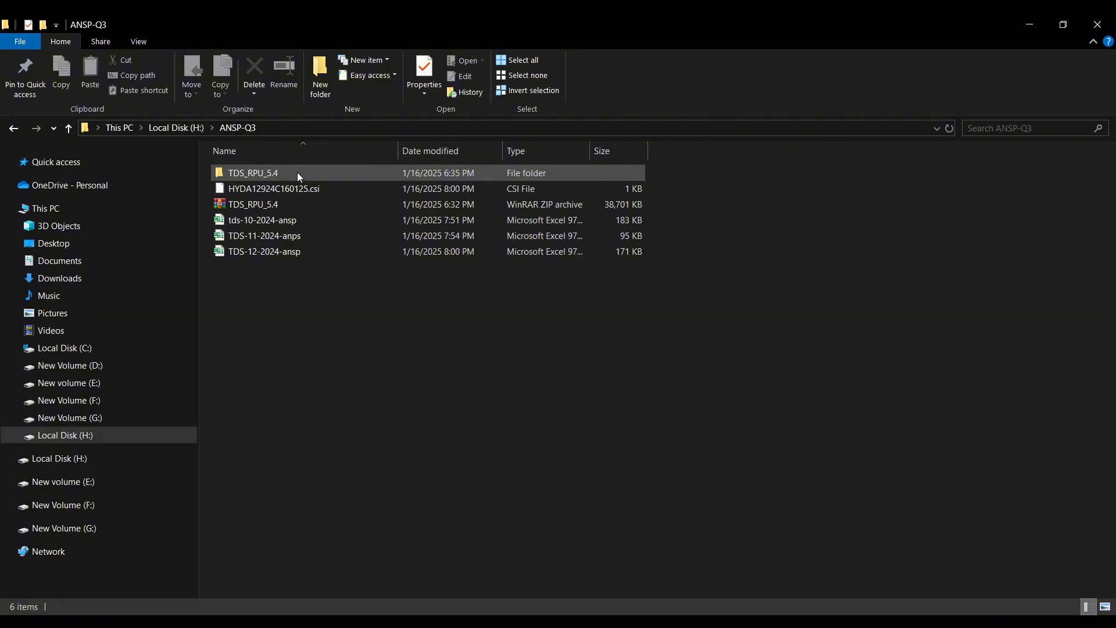
- Open the nested TDS_RPU_5.4 folders and launch the TDS_RPU Windows batch file
double_click(298, 172)
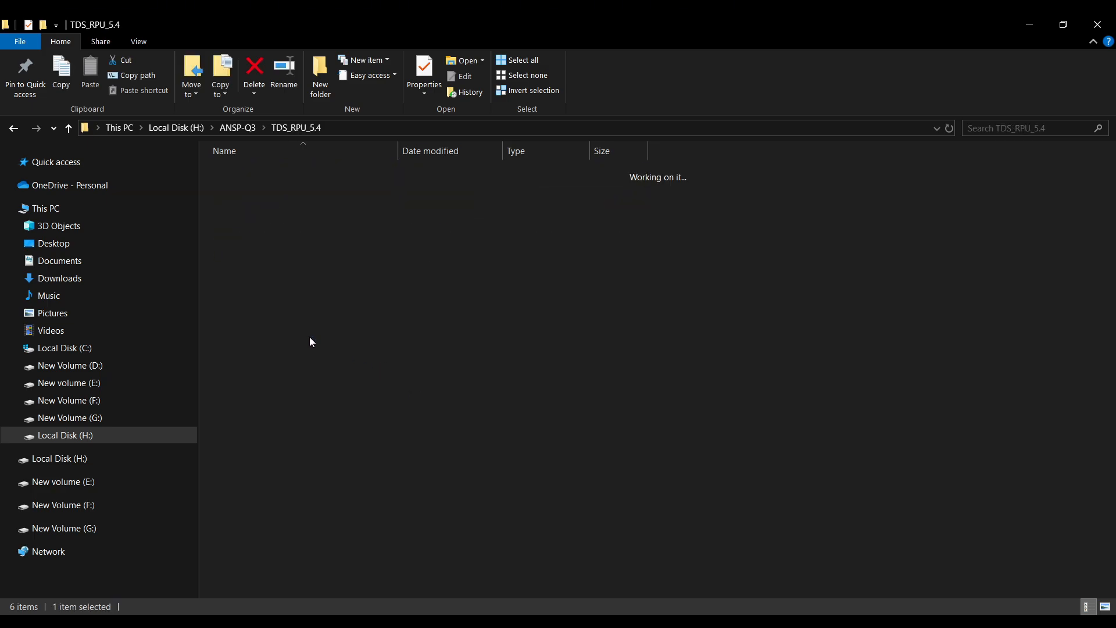
double_click(293, 177)
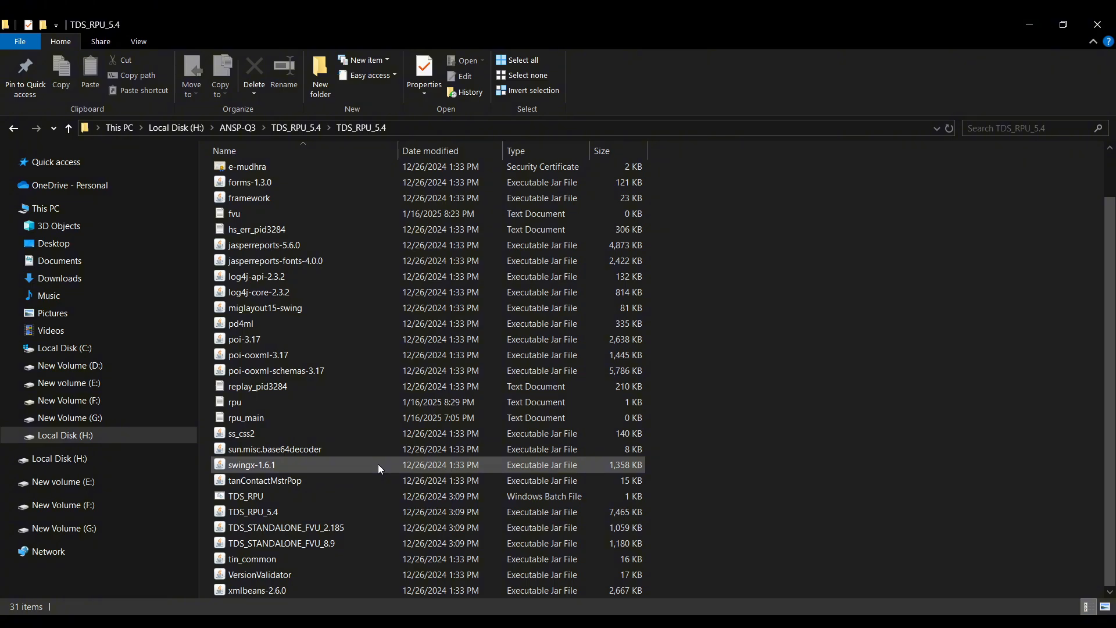
double_click(289, 499)
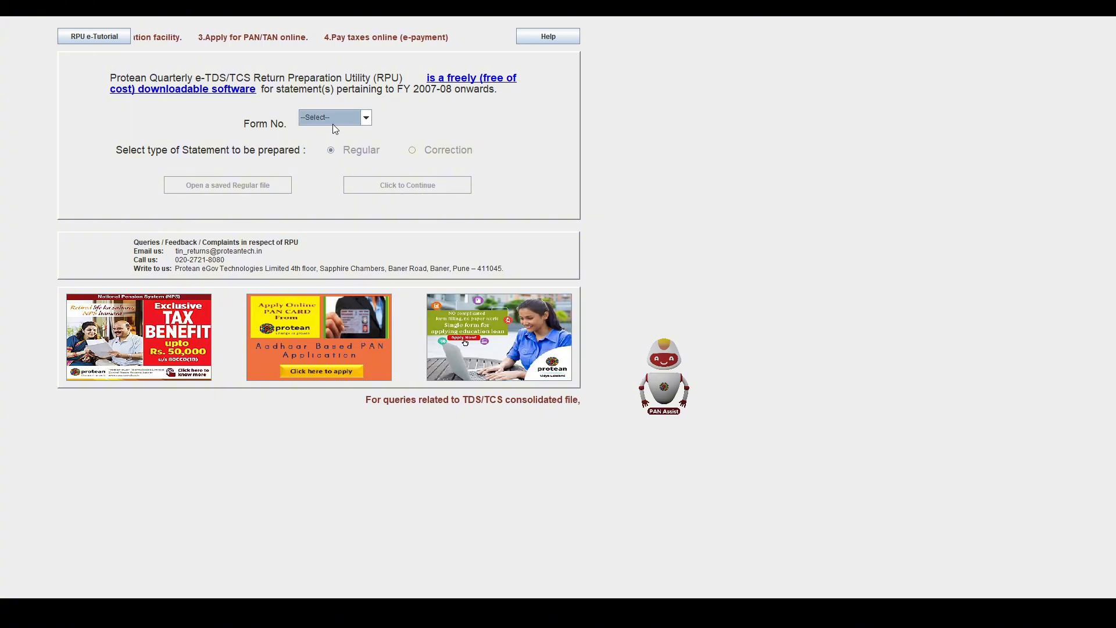
- Select Form No. 26Q with the Regular statement type and continue to the return form
click(338, 117)
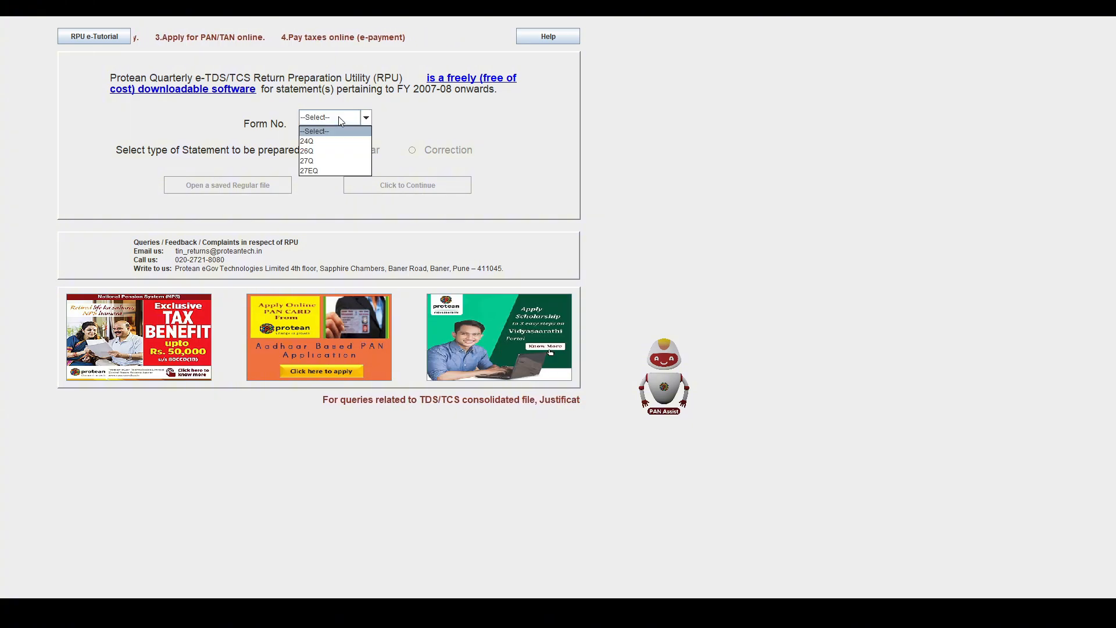
click(317, 149)
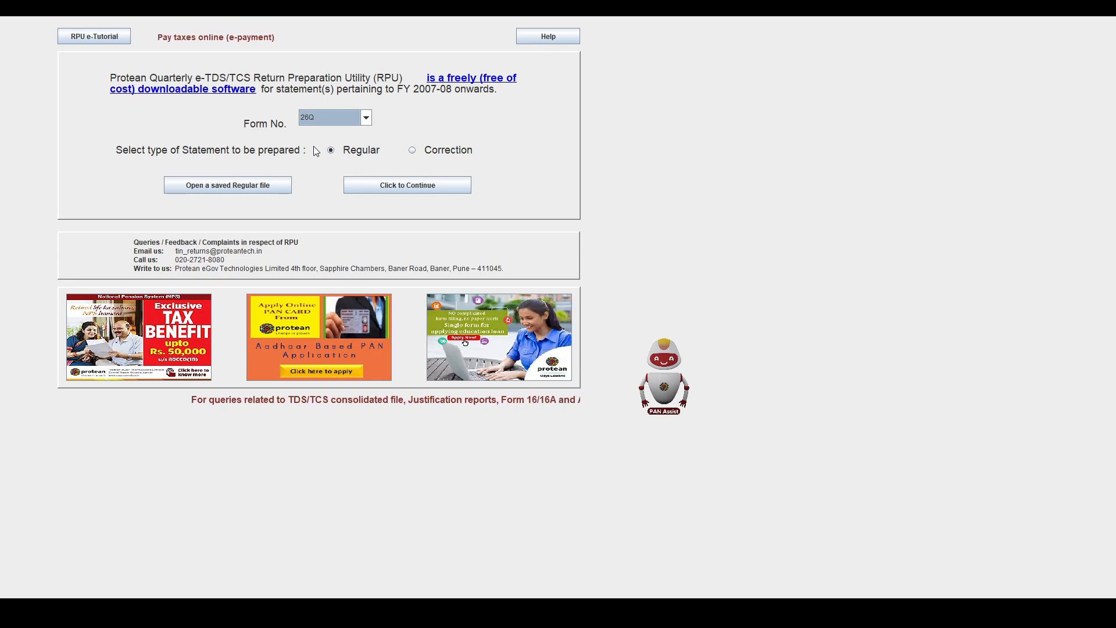
click(423, 187)
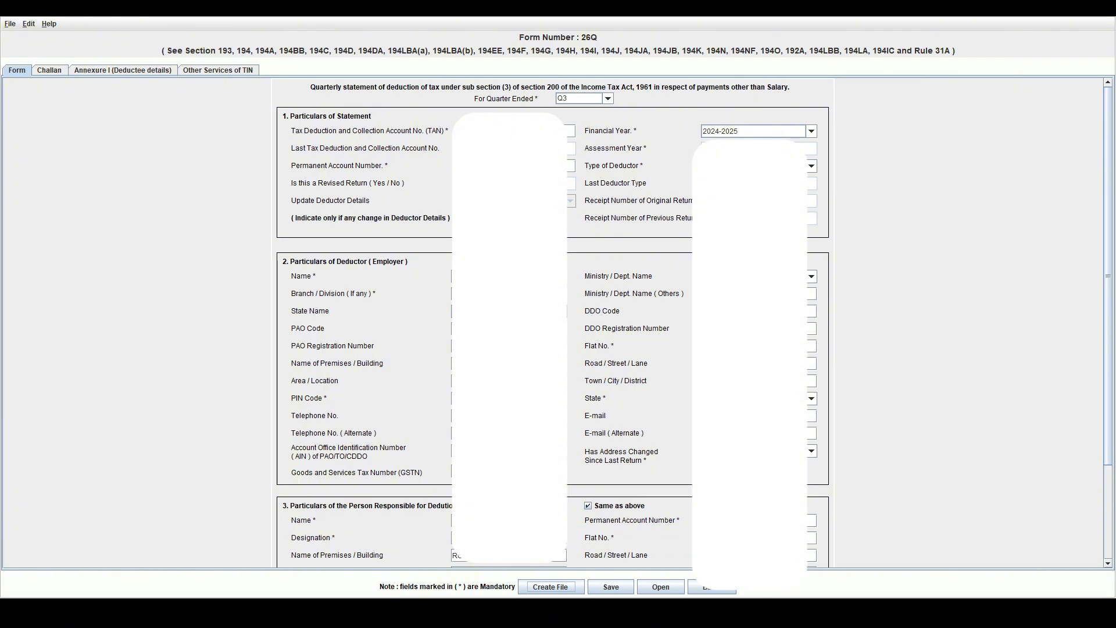
- Review the Challan details of the 26Q return, from the Education Cess column through to the challan balance column
click(53, 70)
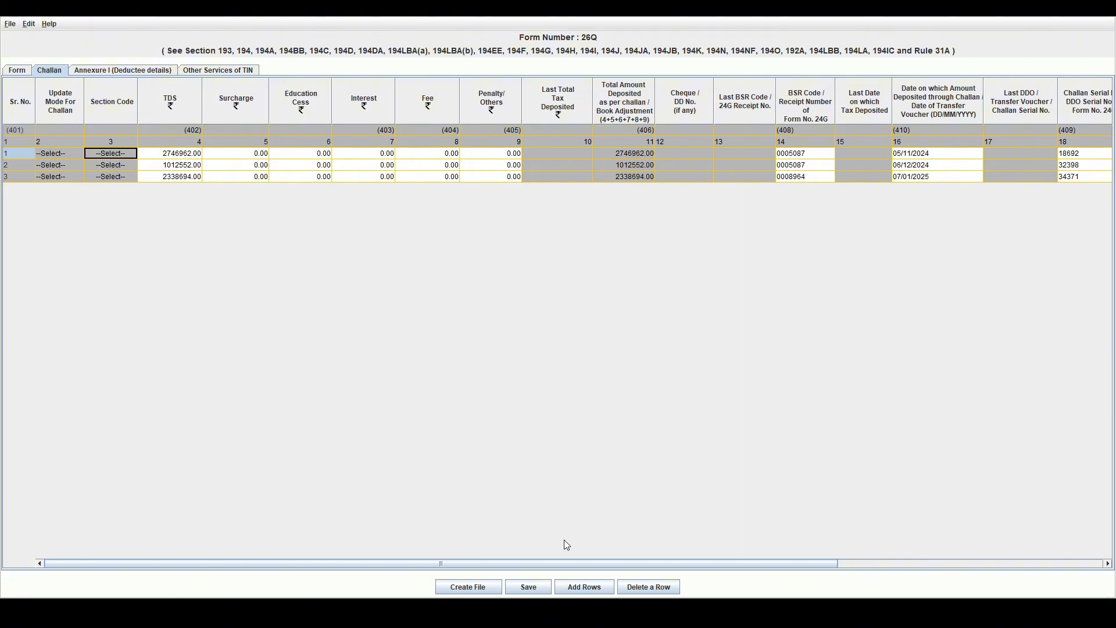
click(587, 591)
click(325, 155)
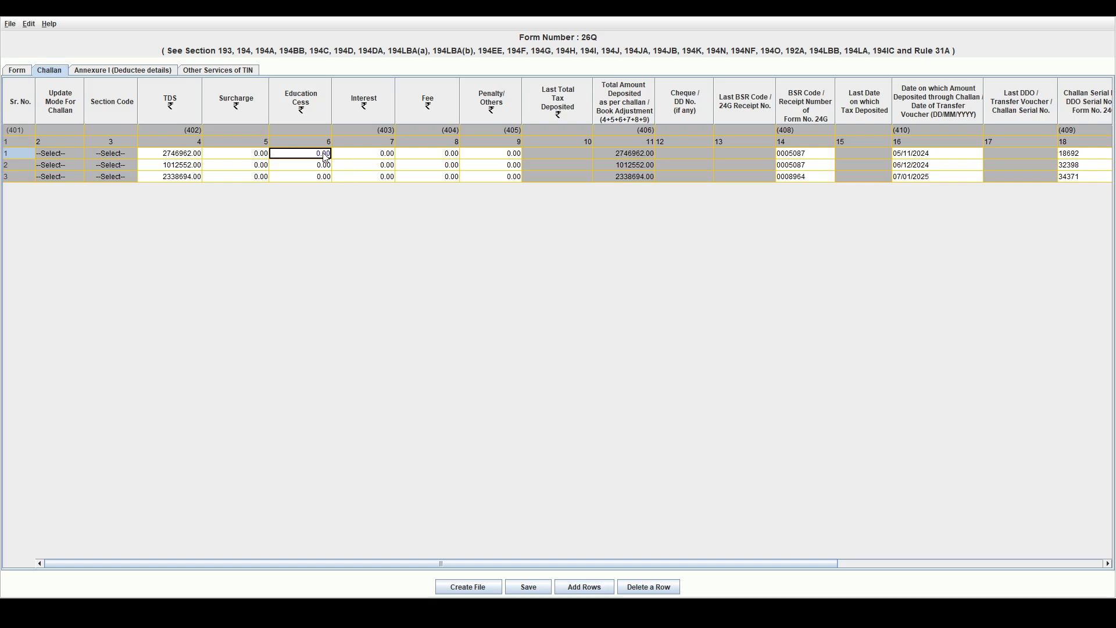
key(Tab)
key(Tab)
key(Tab)
key(Tab)
key(Tab)
key(Tab)
key(Tab)
key(Tab)
key(Tab)
key(Tab)
key(Tab)
key(Tab)
key(Tab)
key(Tab)
key(Tab)
key(Tab)
key(Tab)
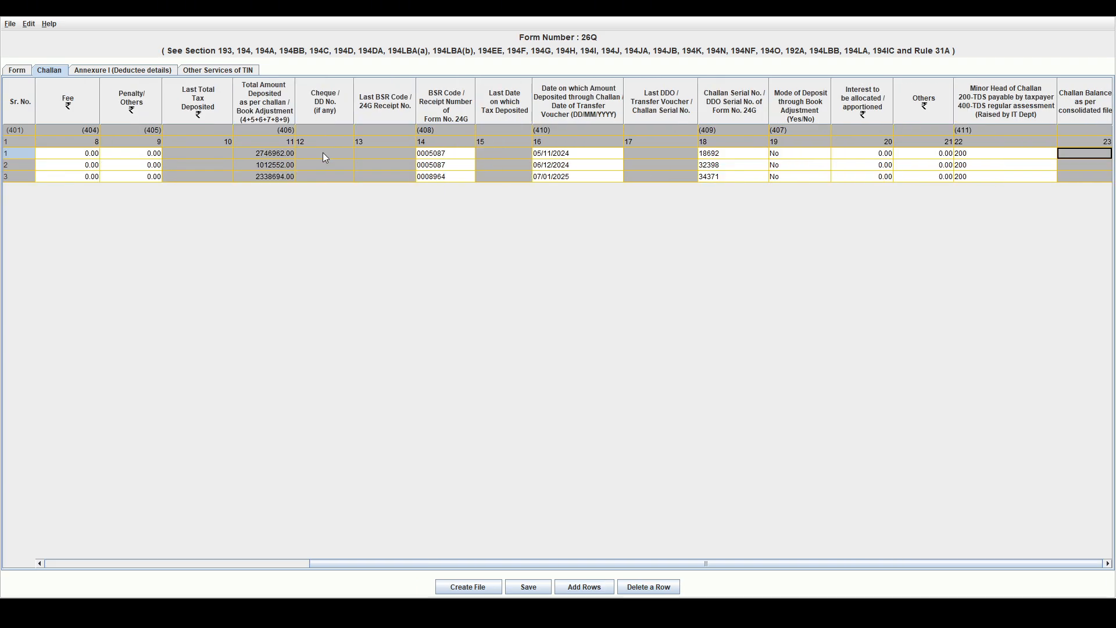
key(shift+Tab)
key(Tab)
- Examine the first deductee row in Annexure I, from the date of tax deposit through to the section 194N cash withdrawal column
click(110, 72)
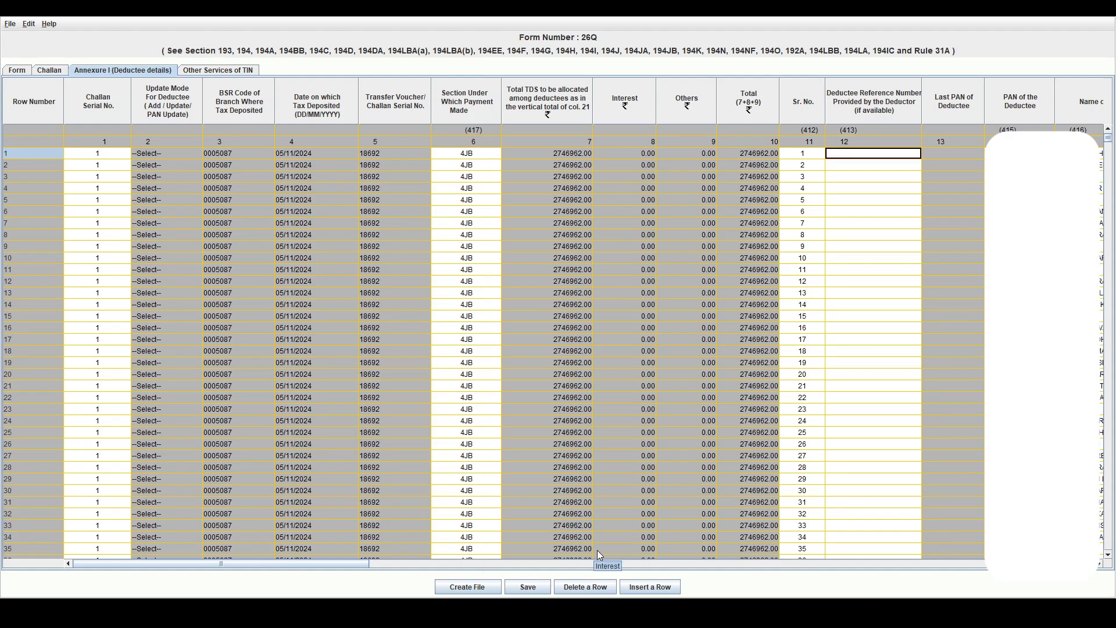
click(677, 587)
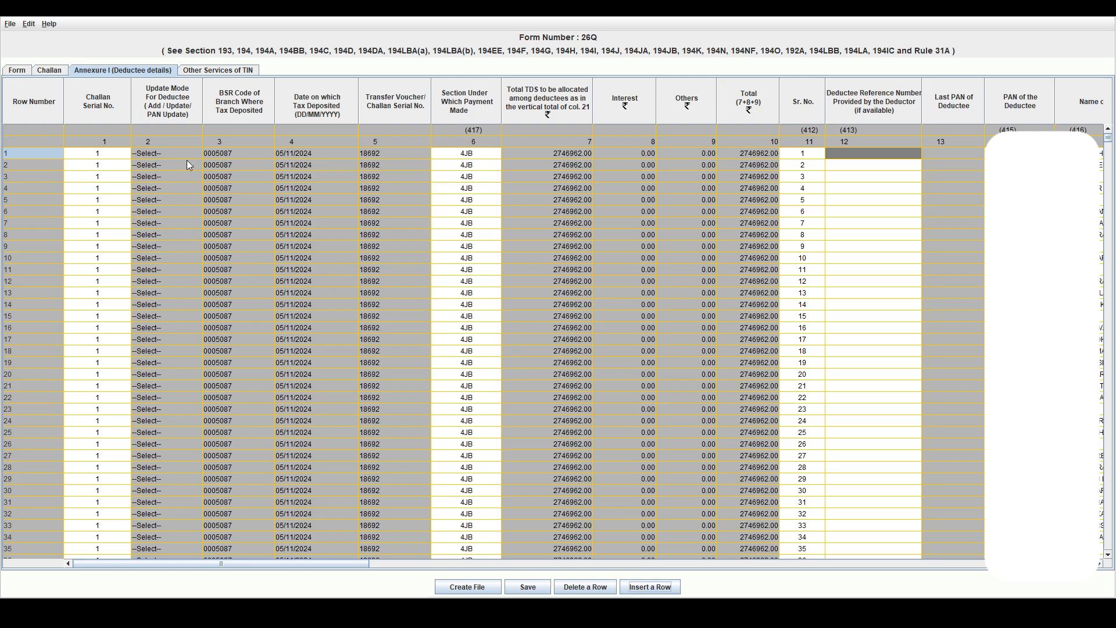
click(343, 155)
key(Tab)
key(Tab)
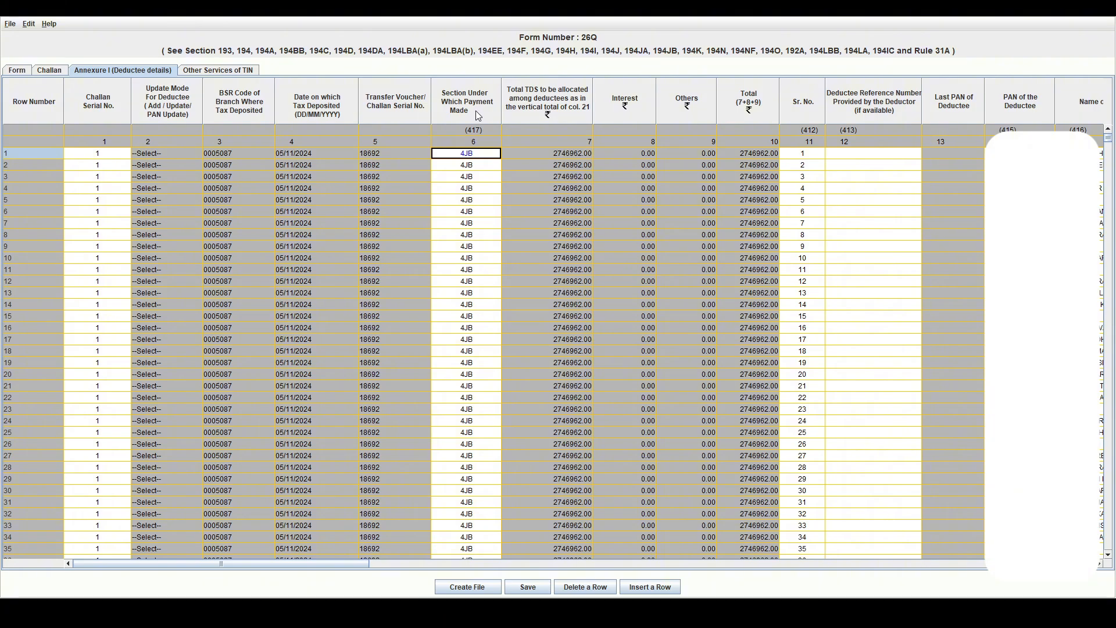
key(Tab)
key(Tab)
key(Tab)
key(Tab)
key(Tab)
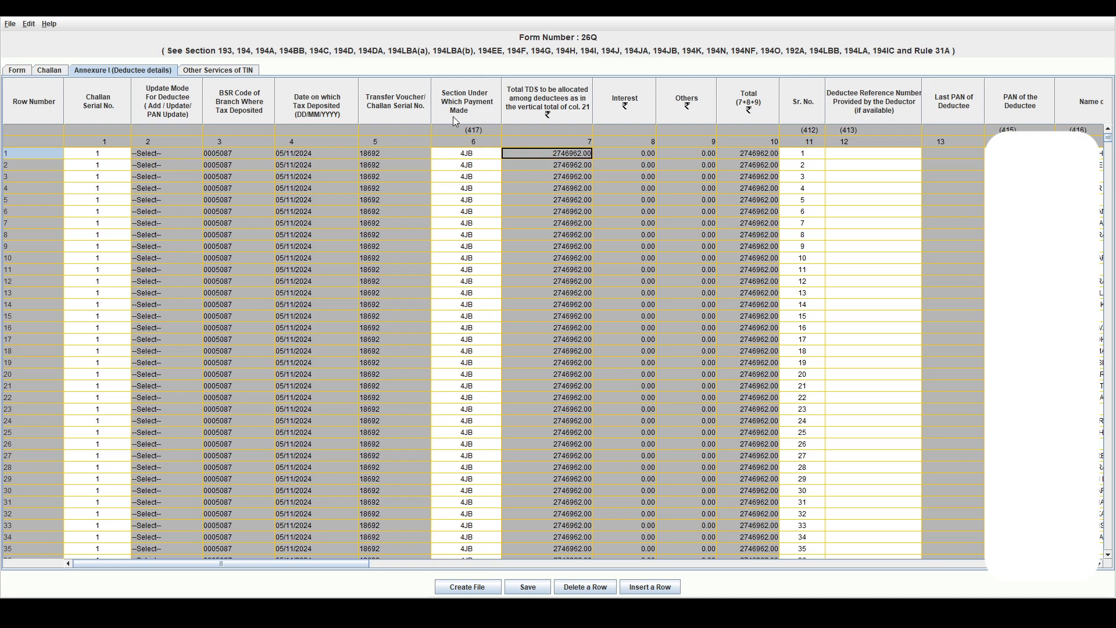
key(Tab)
key(Tab)
key(Tab)
key(Tab)
key(Tab)
key(Tab)
key(Tab)
key(Tab)
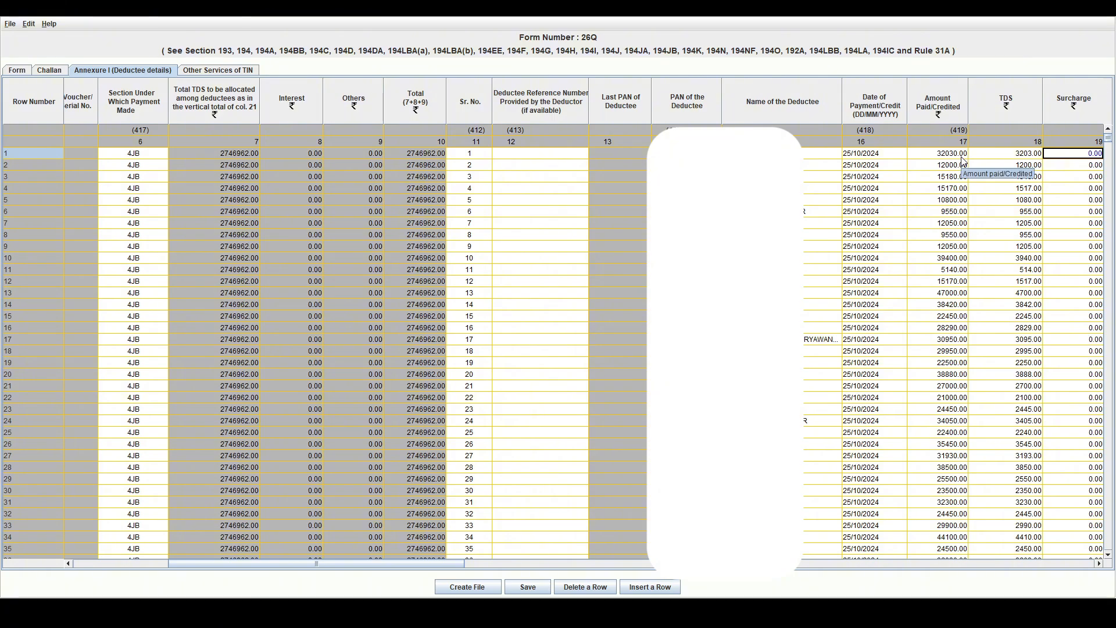
key(shift+Tab)
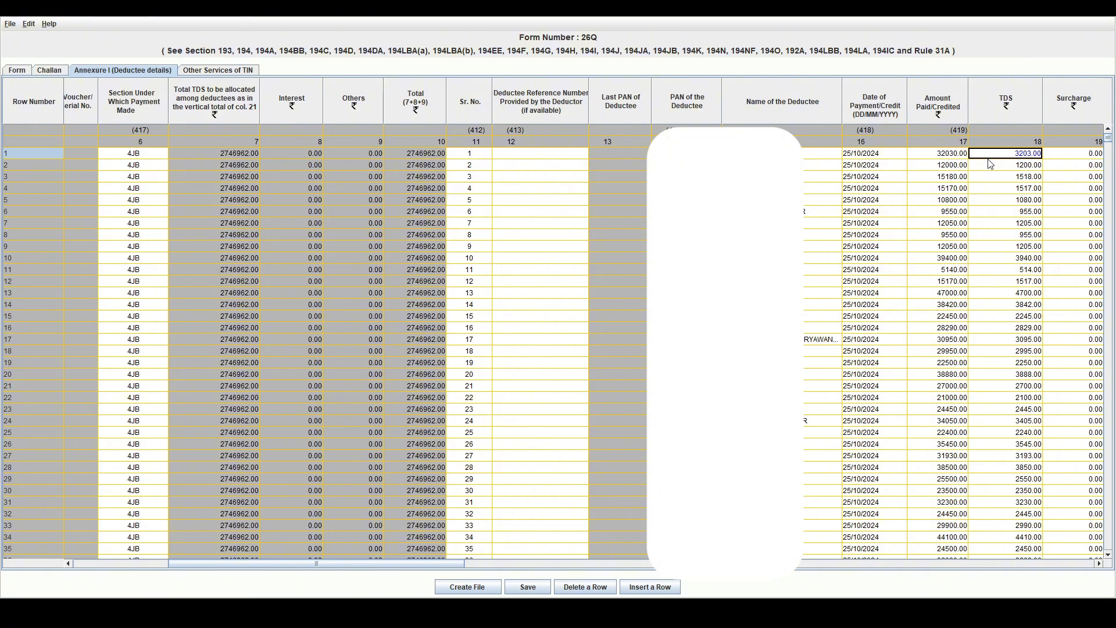
key(Tab)
key(Tab)
key(Tab)
key(Tab)
key(Tab)
key(Tab)
key(Tab)
key(Tab)
key(Tab)
key(Tab)
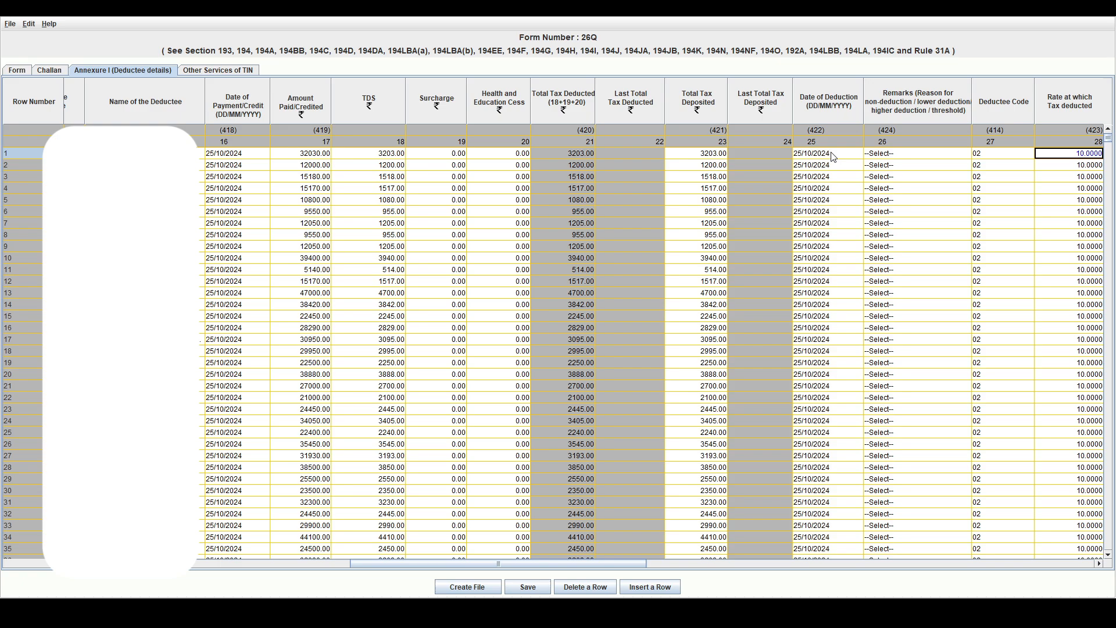
key(Tab)
key(Tab)
key(Tab)
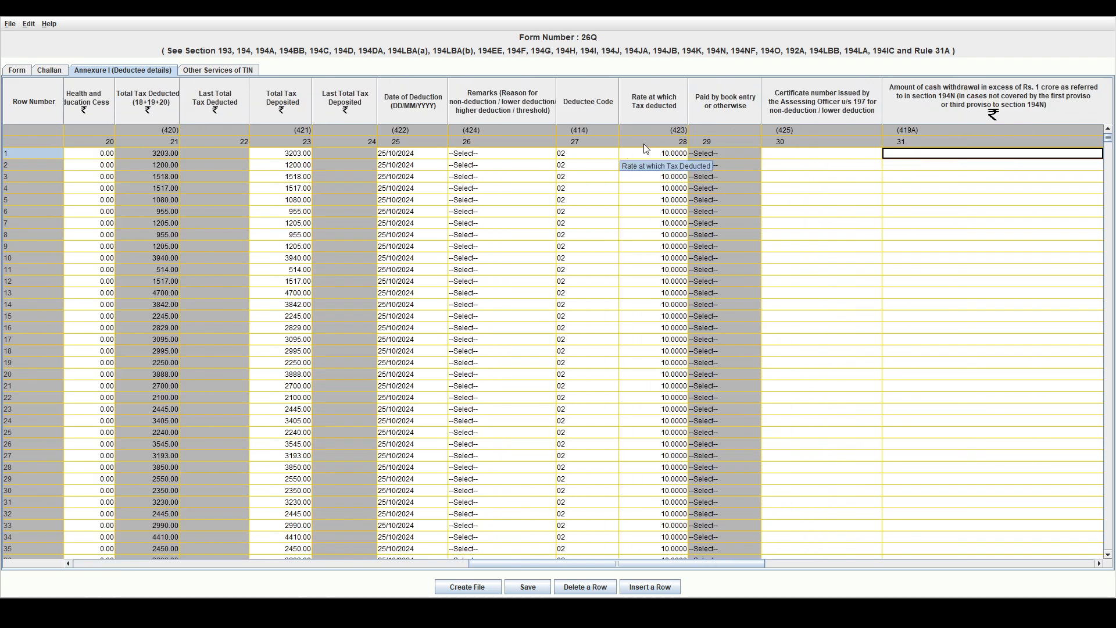
- Recheck the Annexure I deductee columns, including payment date, TDS amounts, deduction date and rate, and return to the Challan Serial No. column
key(Left)
key(Left)
key(Left)
key(Left)
key(Left)
key(Left)
key(Left)
key(Left)
key(Left)
key(Left)
key(Left)
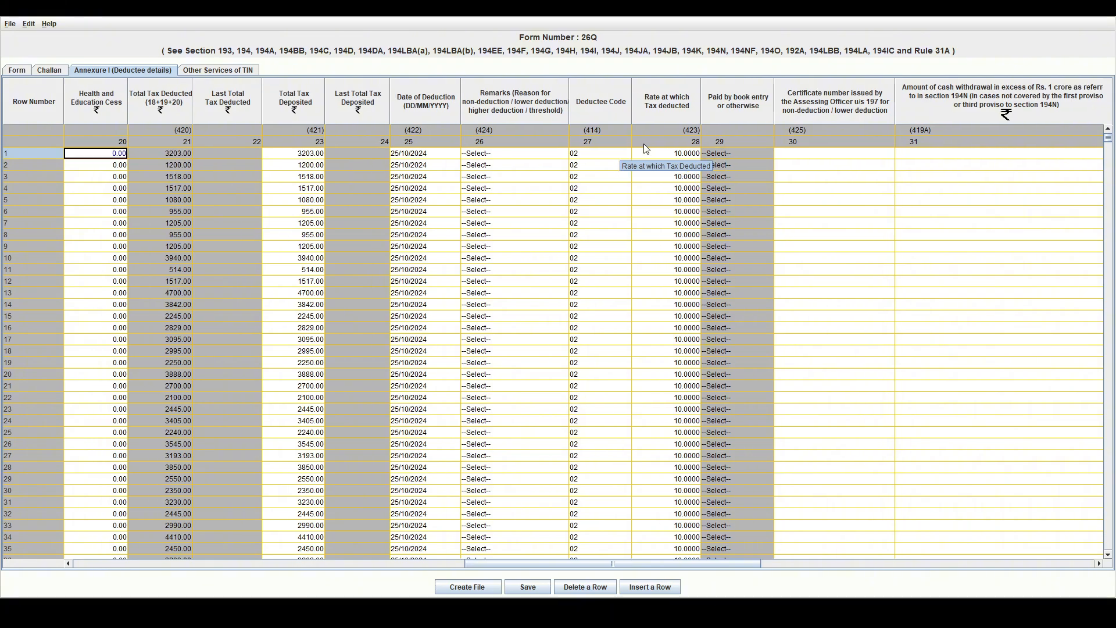
key(Home)
key(Right)
key(Right)
key(Right)
key(Right)
key(Right)
key(Right)
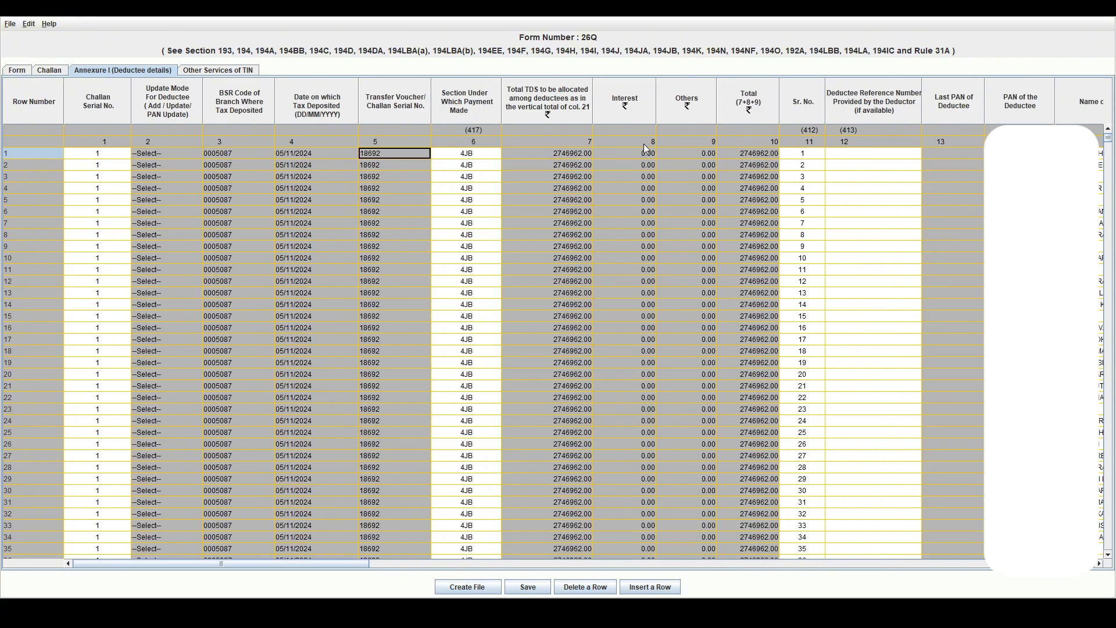
key(Right)
key(Right)
key(Right)
key(Right)
key(Right)
key(Right)
key(Right)
key(Right)
key(Right)
key(Right)
key(Right)
key(Right)
key(Right)
key(Right)
key(Right)
key(Right)
key(Right)
key(Right)
key(Right)
key(Right)
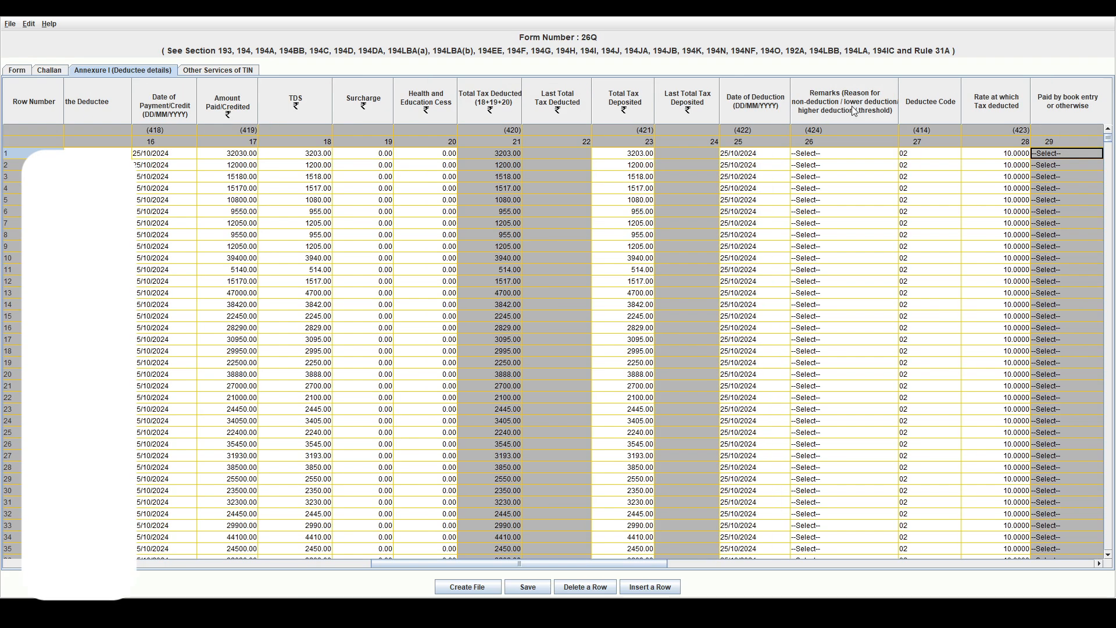
key(Left)
key(Left)
key(Left)
key(Left)
key(Left)
key(Left)
key(Left)
key(Left)
key(Left)
key(Left)
key(Left)
key(Left)
key(Left)
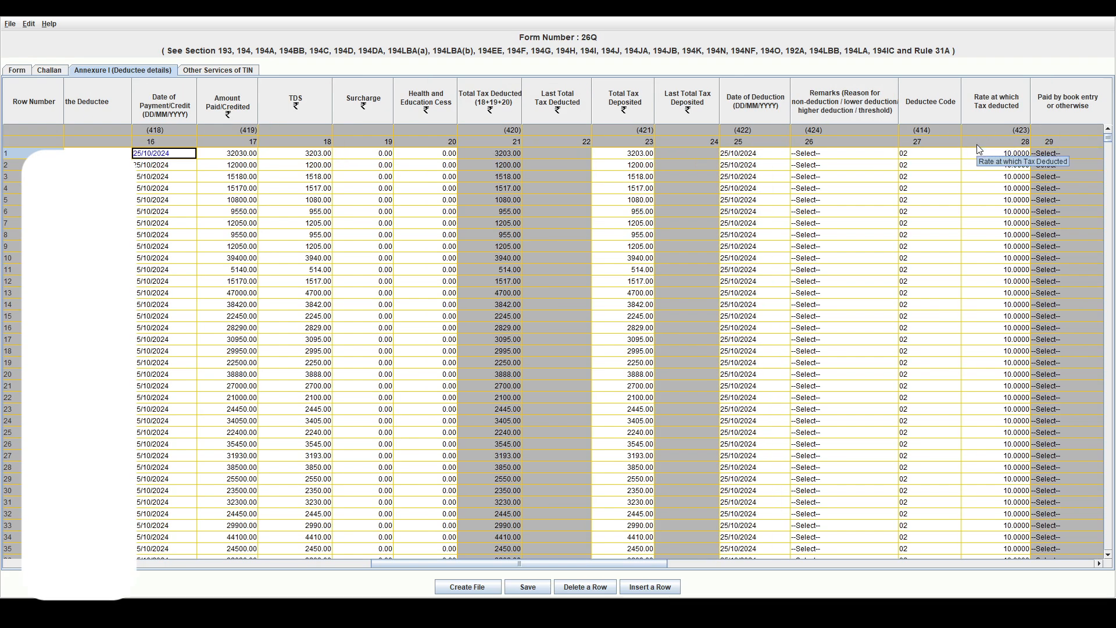
key(Left)
key(Left)
key(Left)
key(Left)
key(Left)
key(Left)
key(Left)
key(Left)
key(Left)
key(Left)
key(Left)
key(Left)
key(Left)
key(Left)
key(Left)
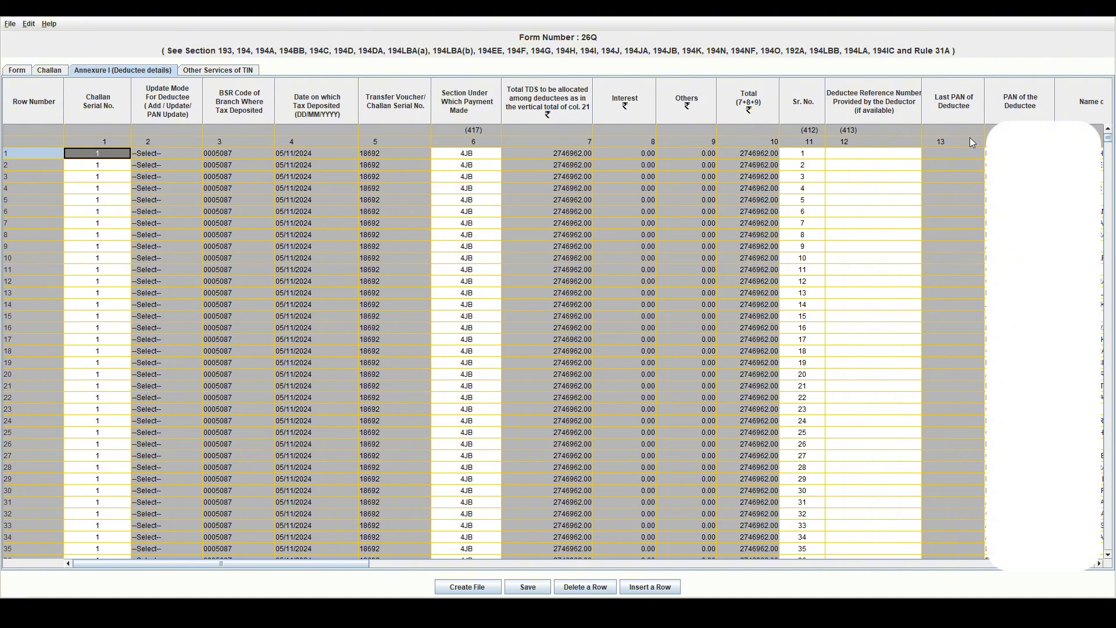
- Create the return file and validate it using the challan .csi file from H:\ANSP-Q3 and the report path E:\26QRQ3
click(468, 587)
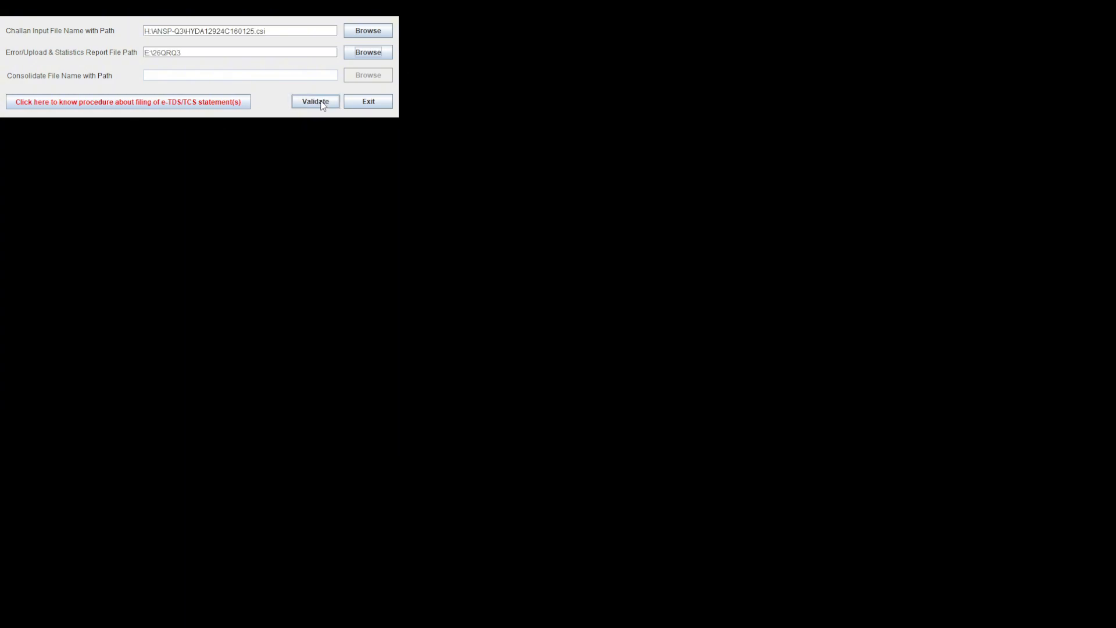
click(321, 102)
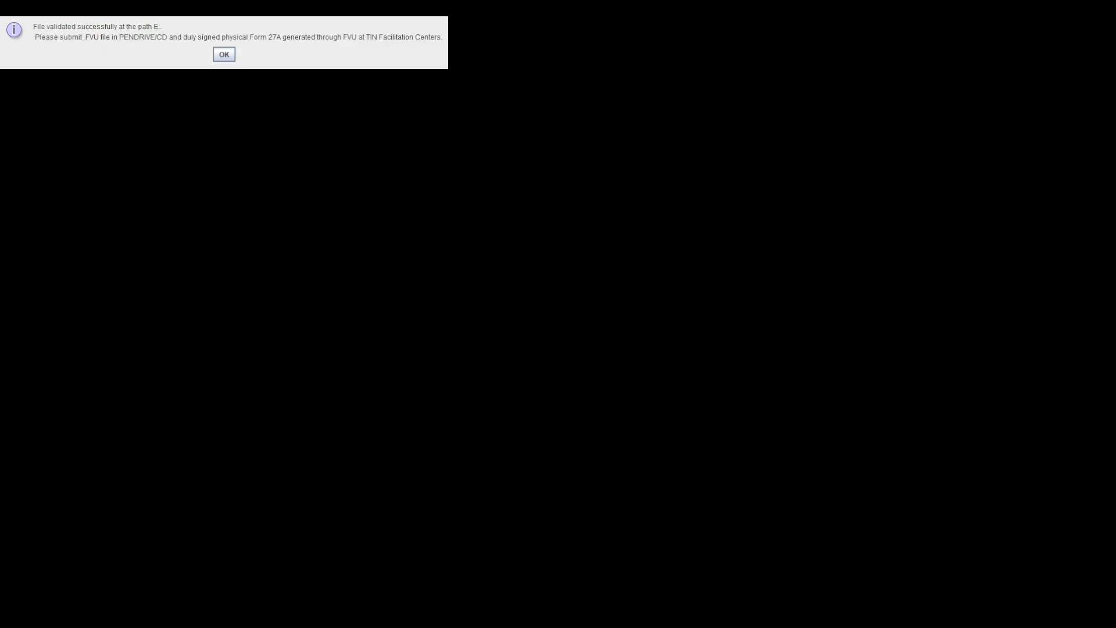